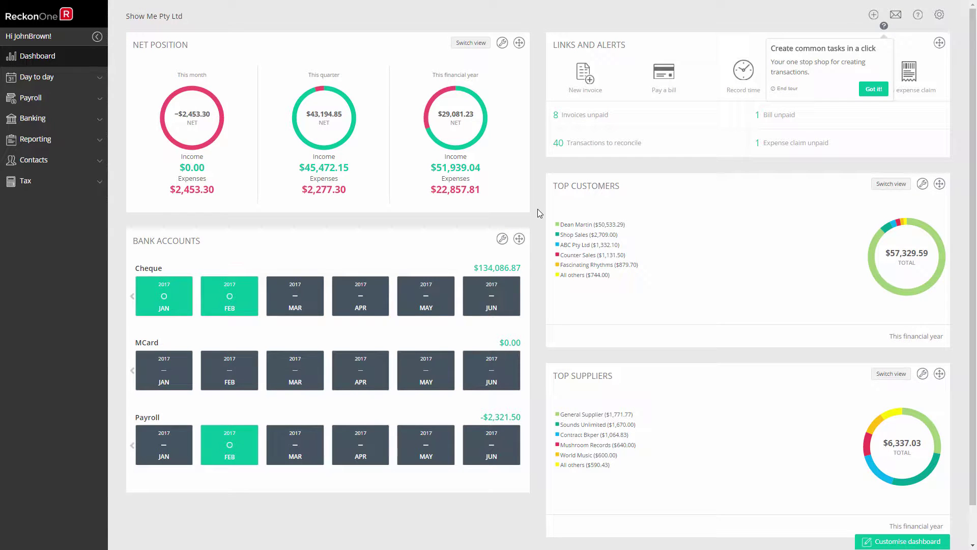
Open the Customer adjustment notes list under Day to day in the sidebar
left_click(94, 76)
left_click(70, 137)
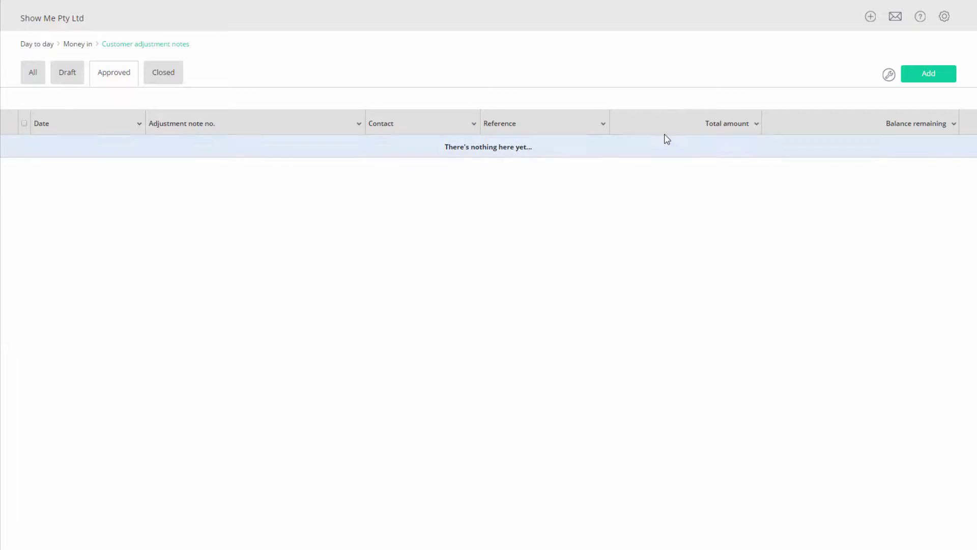
Start a new adjustment note for the customer, dated 17/02/2017, with reference 123456
left_click(927, 78)
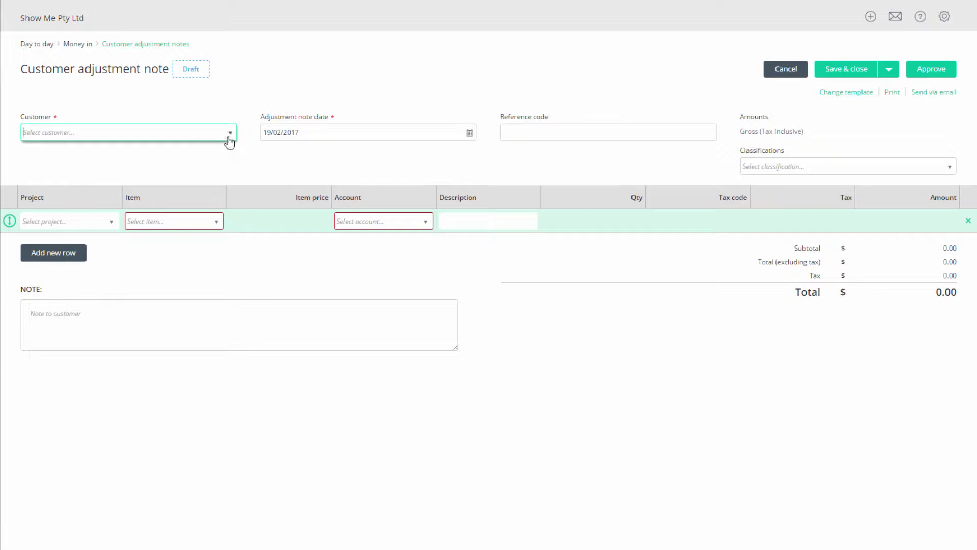
left_click(230, 133)
left_click(104, 179)
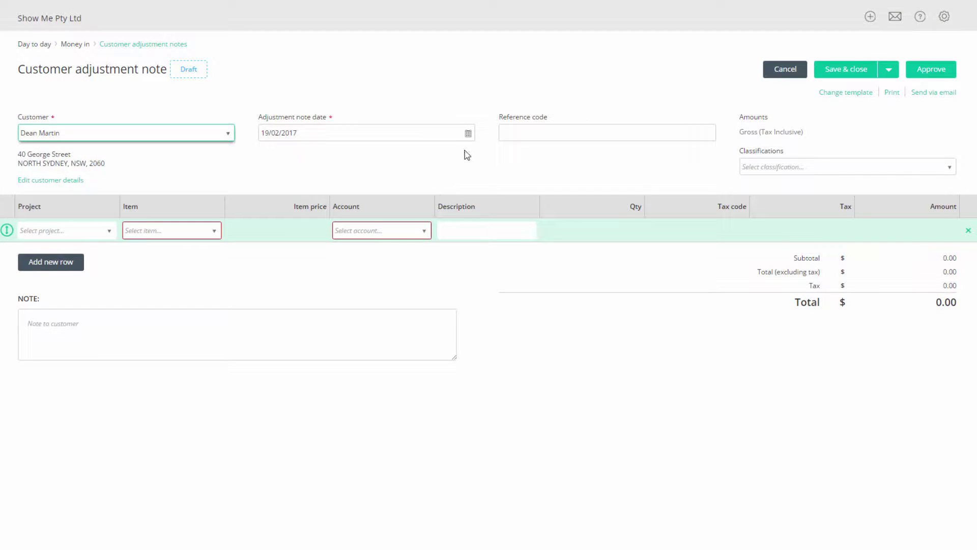
left_click(468, 133)
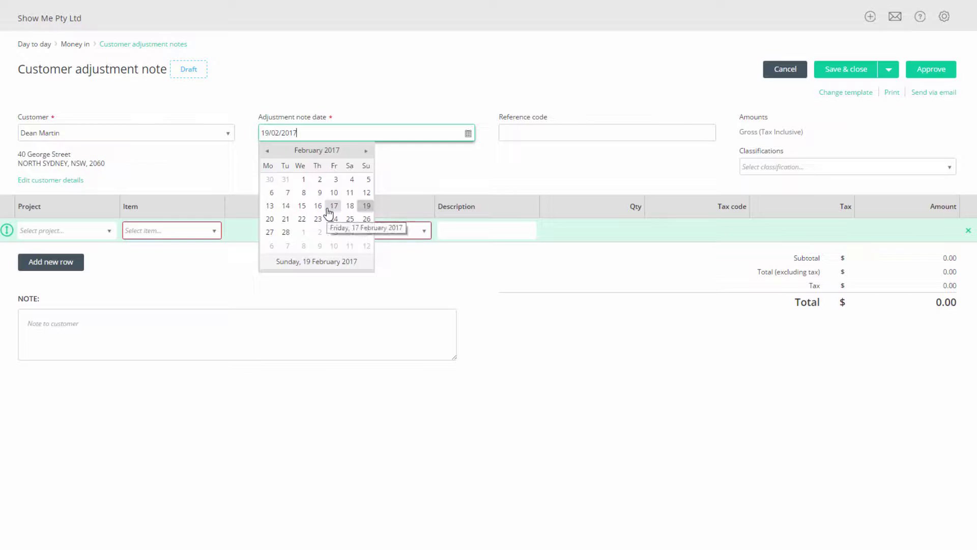
left_click(329, 209)
left_click(516, 140)
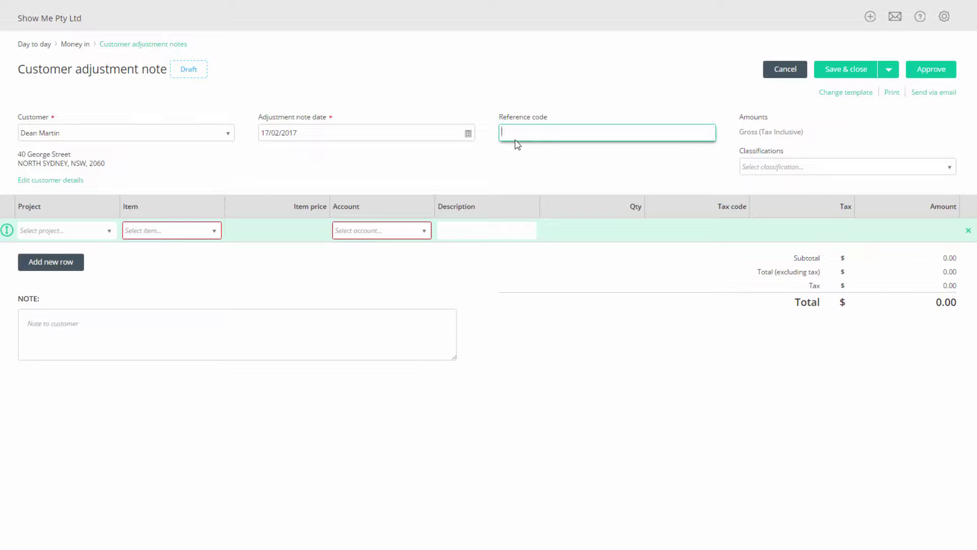
type("123456")
key("Tab")
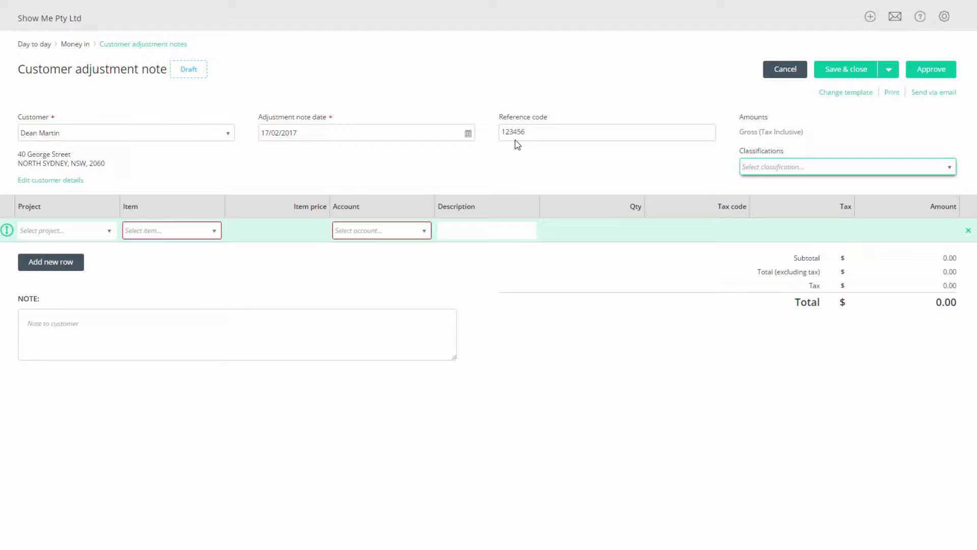
Add an Audio - Mini HiFi line with quantity 1 ($55.00), then start a new row
left_click(216, 231)
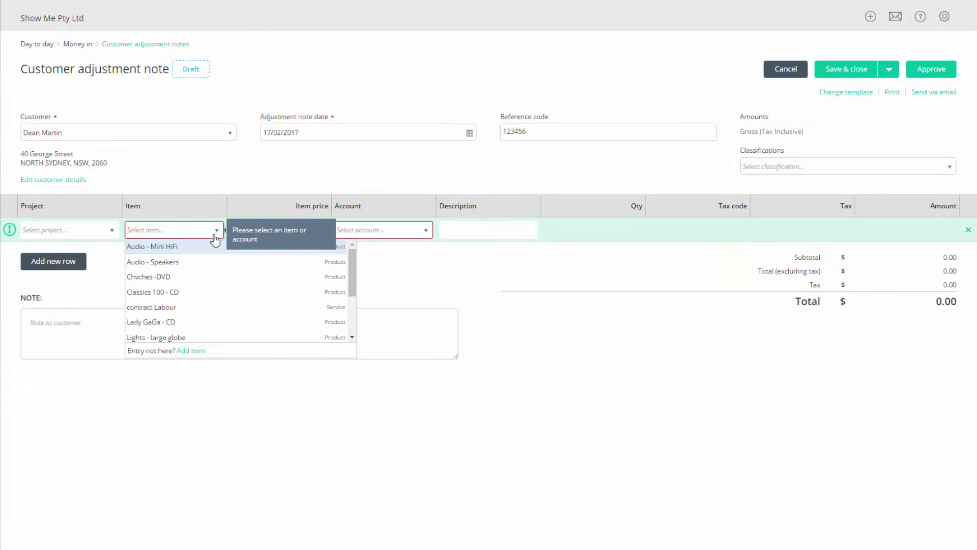
left_click(199, 247)
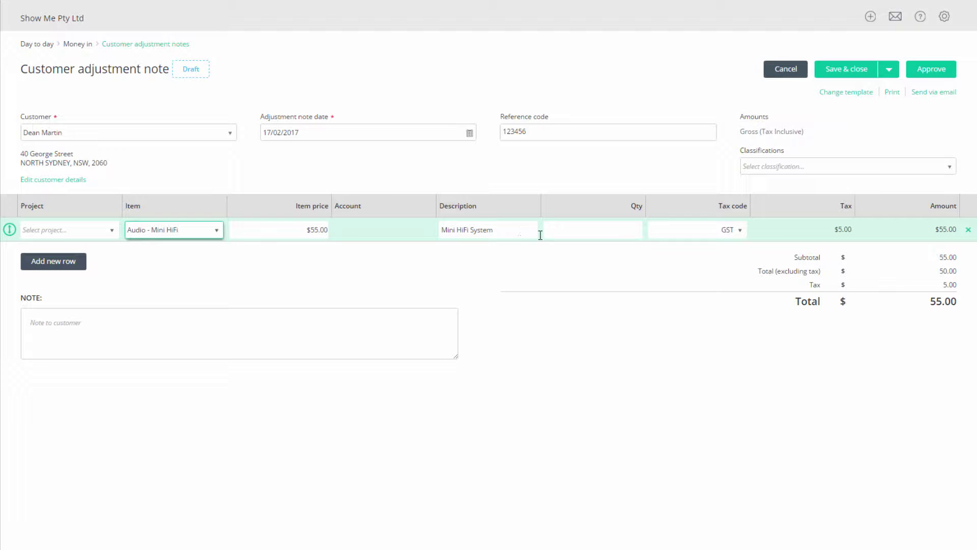
left_click(579, 229)
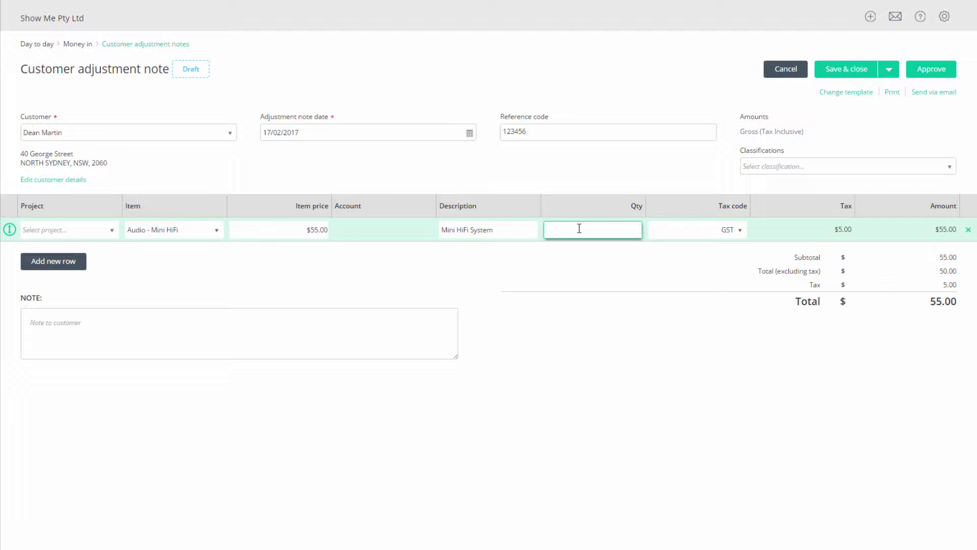
type("1")
key("Tab")
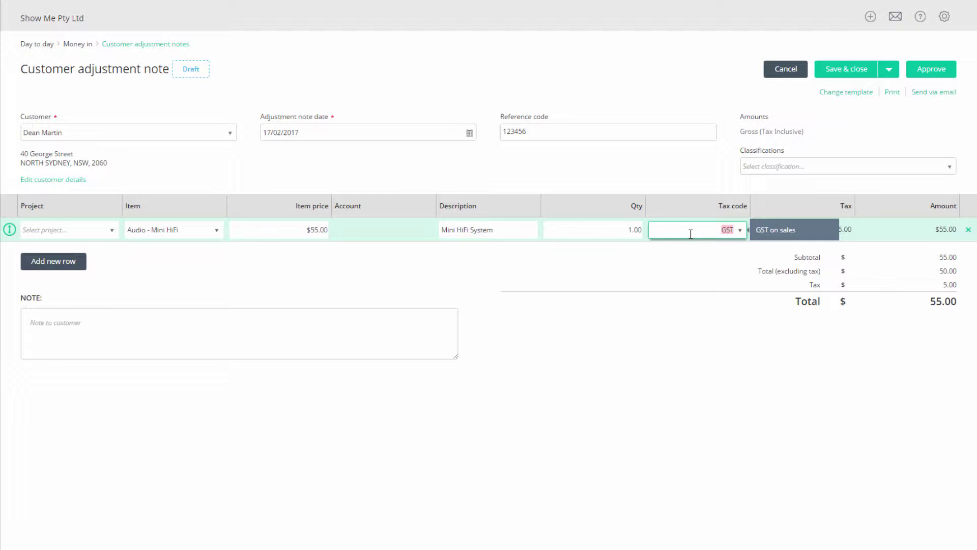
left_click(71, 267)
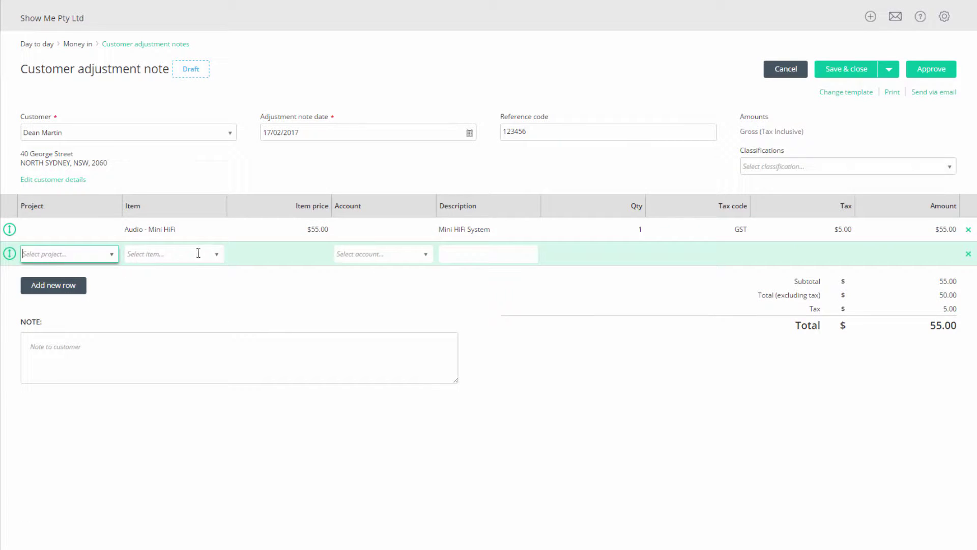
Choose Audio - Speakers ($32.00) as the second line item, making the total $87.00
left_click(215, 254)
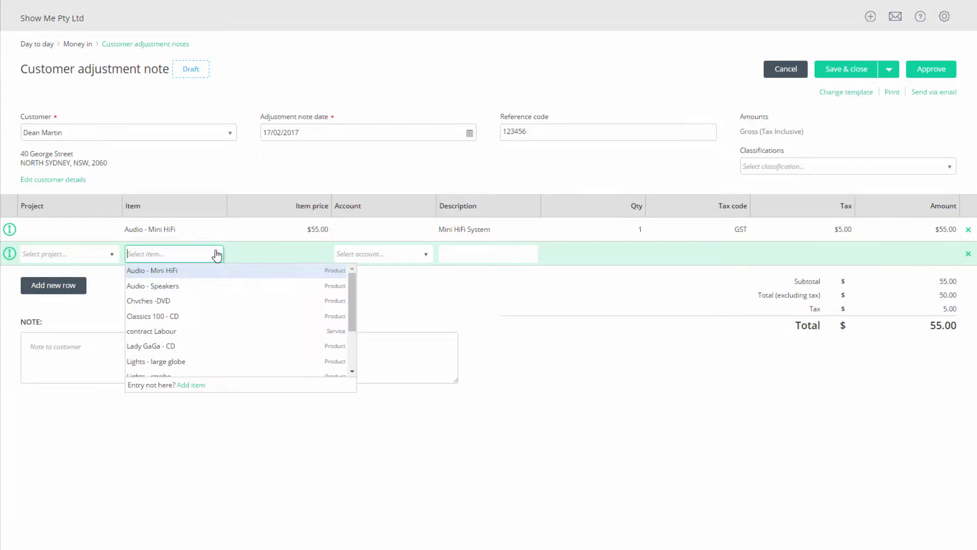
left_click(192, 289)
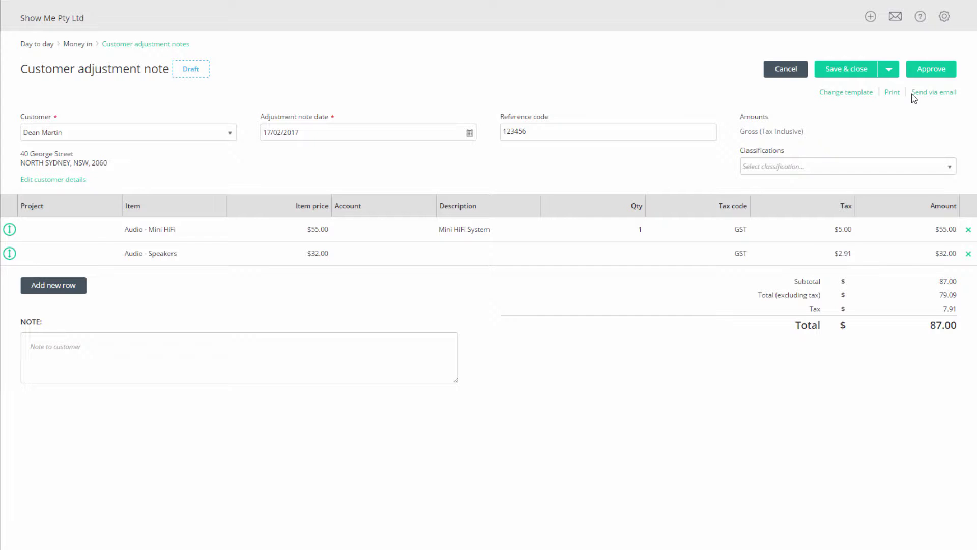
Approve the note as CAN0004, decline applying the credit, and begin an $87.00 refund
left_click(941, 74)
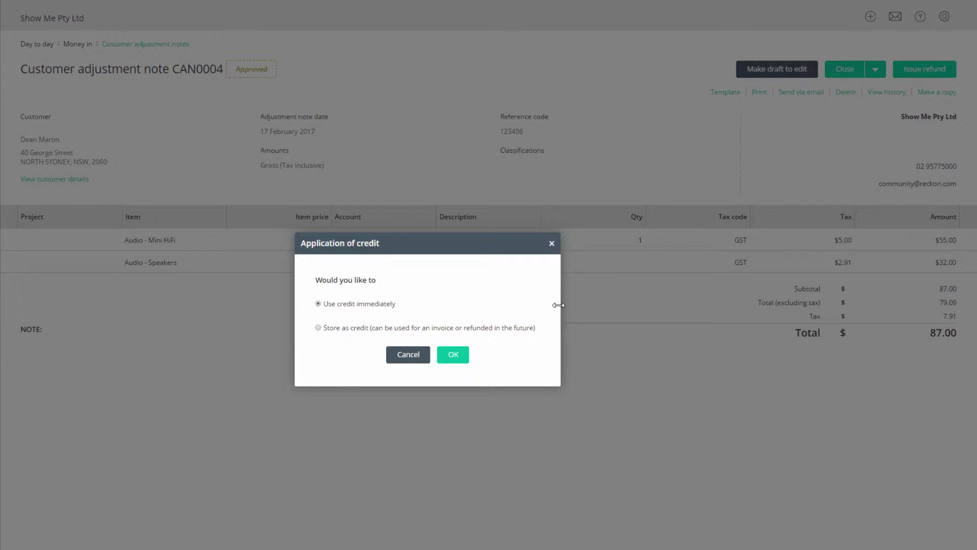
left_click(416, 354)
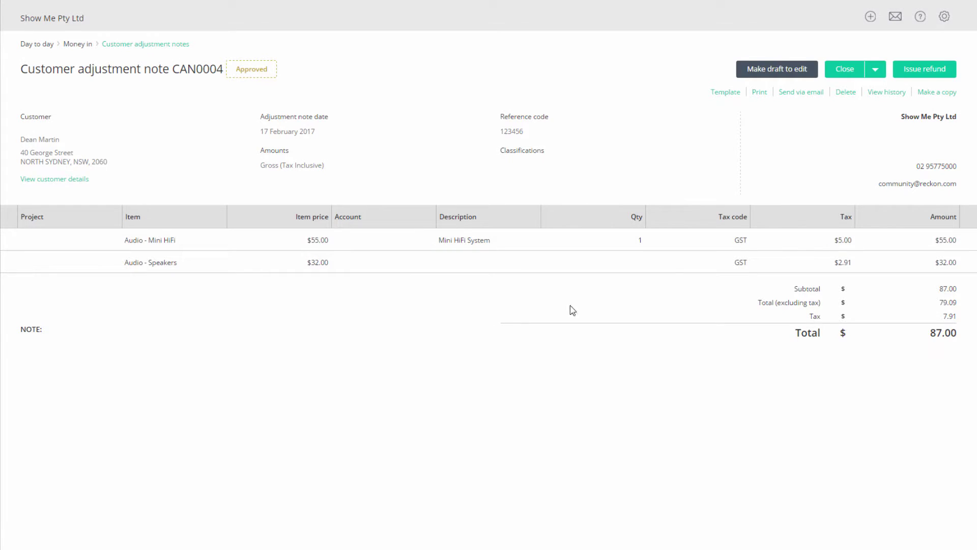
left_click(935, 70)
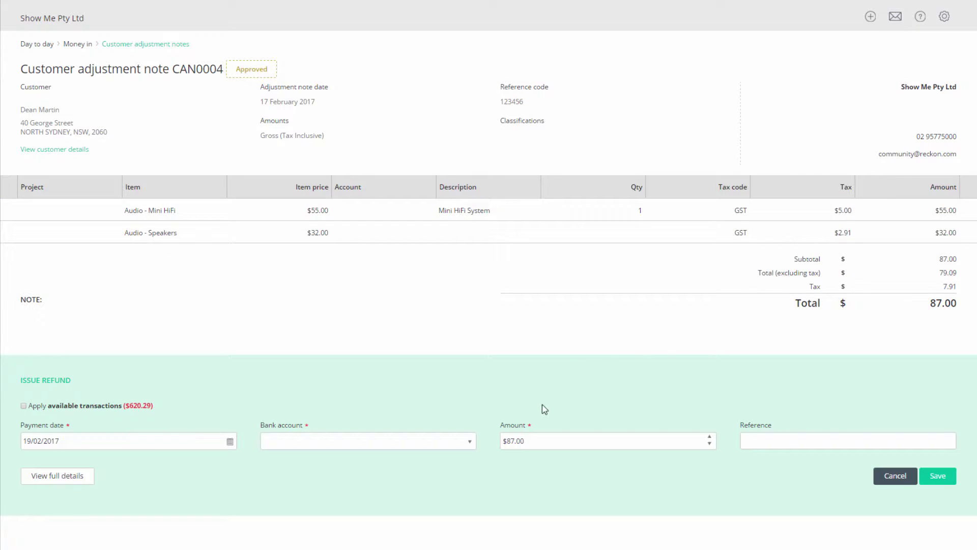
Set the refund to come from the ANZ everyday account with reference 123456
left_click(470, 442)
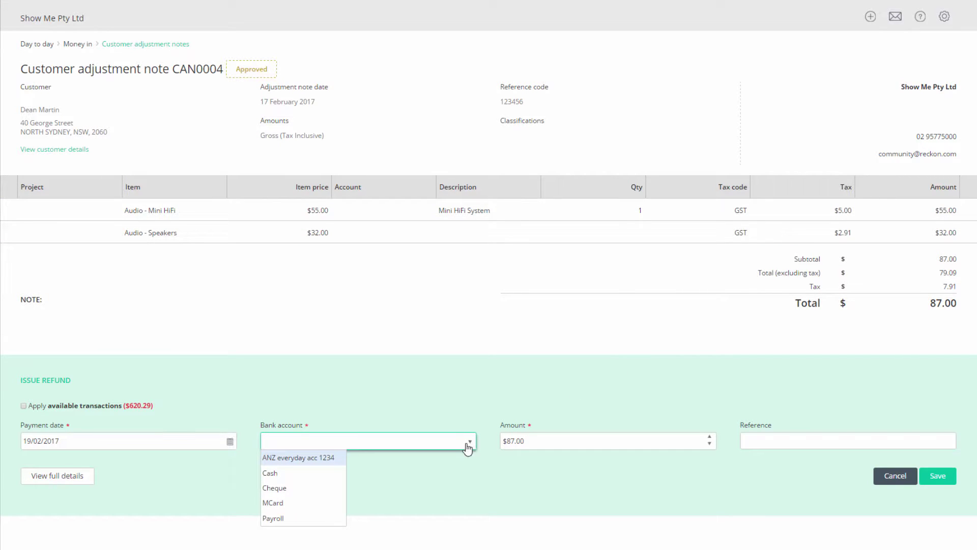
left_click(324, 458)
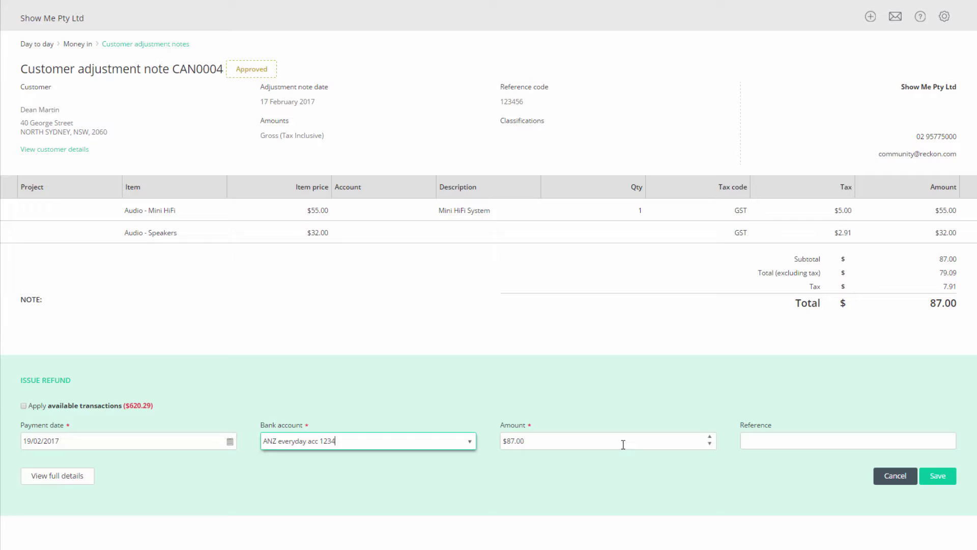
left_click(775, 443)
type("123456")
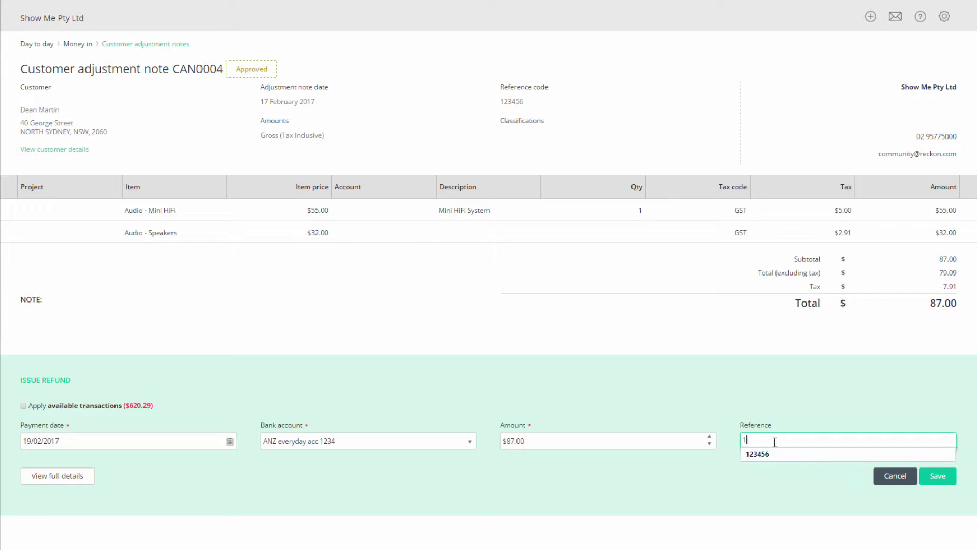
left_click(788, 477)
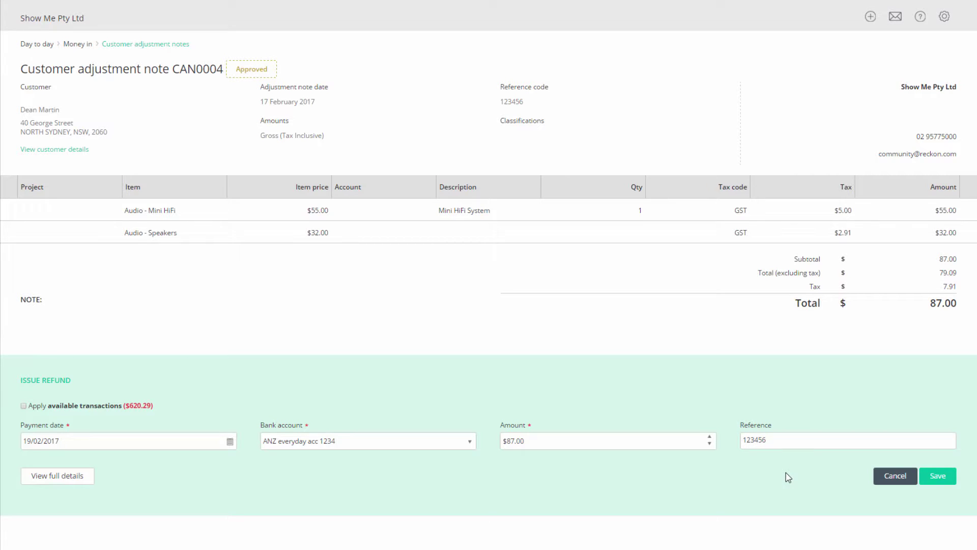
Apply the $87.00 credit to invoice INV0017 instead of refunding, and save
left_click(23, 406)
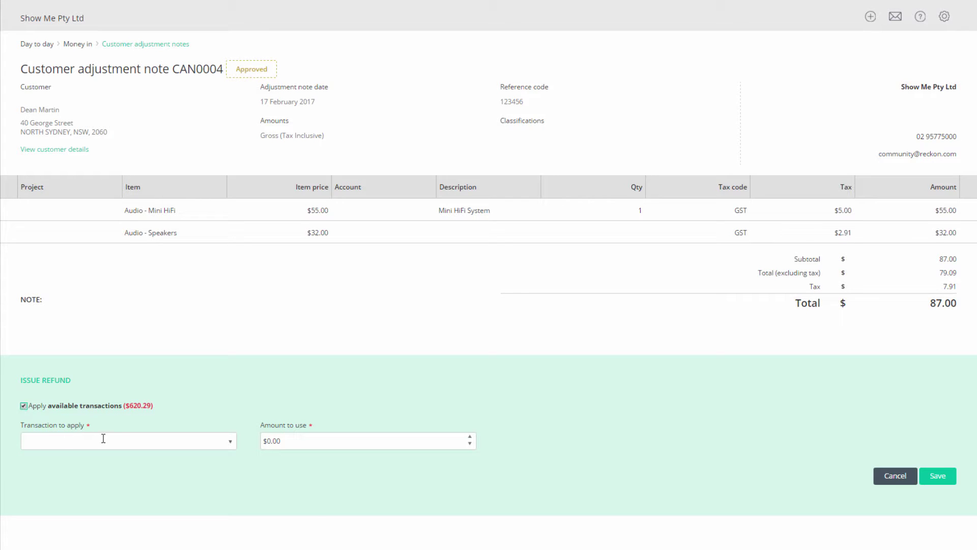
left_click(230, 441)
left_click(128, 537)
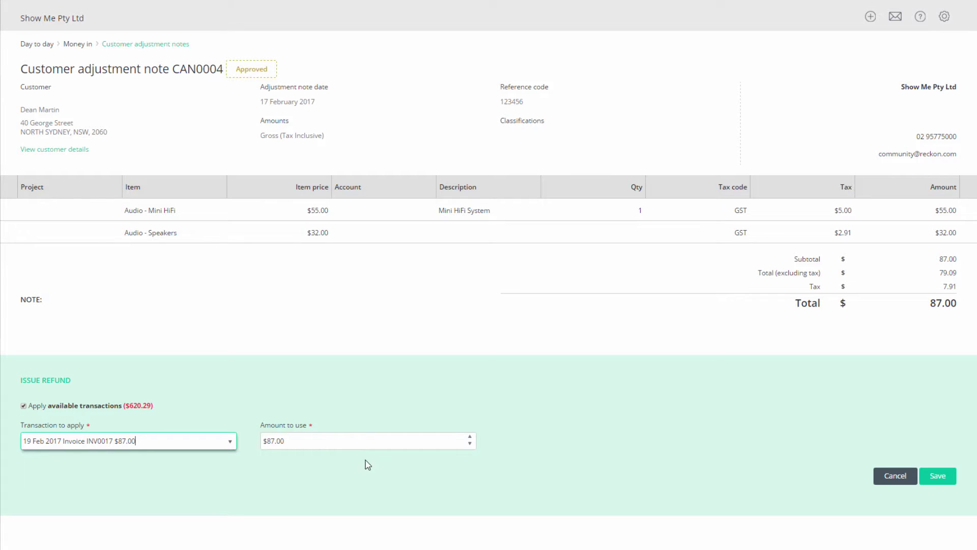
left_click(940, 476)
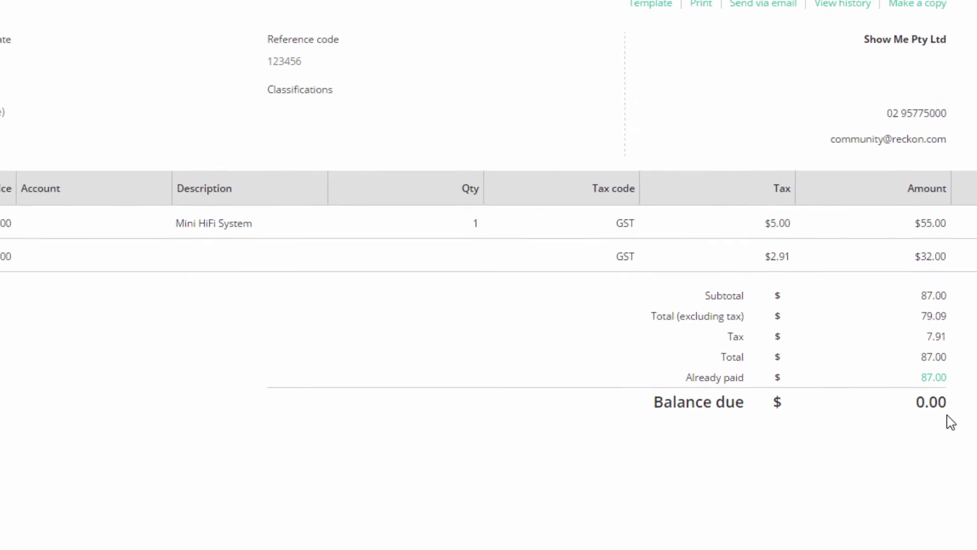
Return to the closed adjustment notes list and reopen CAN0004 as a Draft
left_click(905, 76)
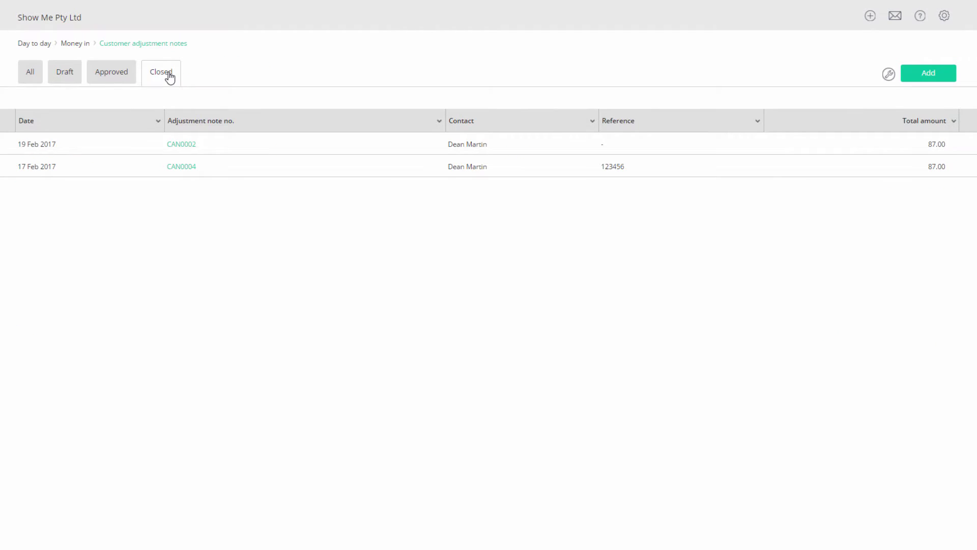
left_click(153, 169)
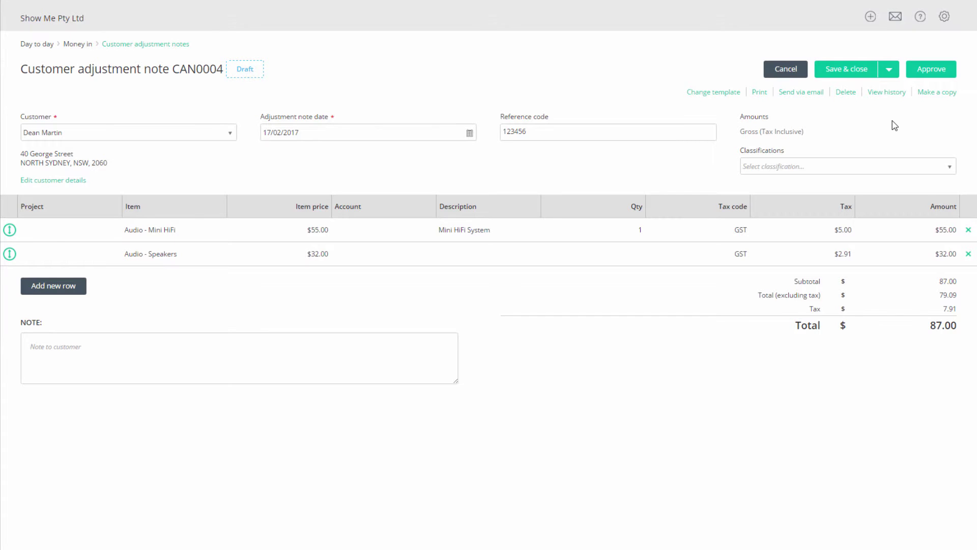
Re-approve CAN0004 choosing Store as credit, then reopen it from the Approved list
left_click(932, 69)
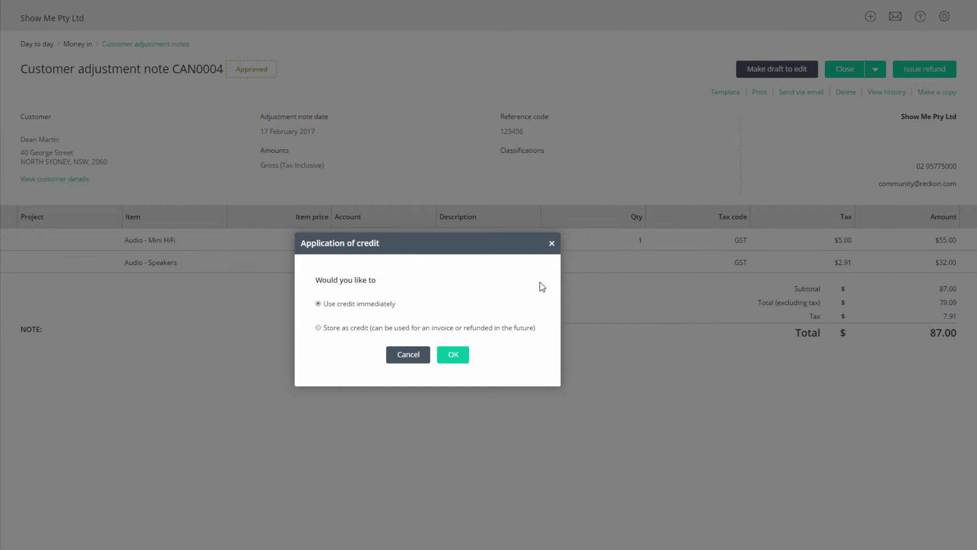
left_click(318, 327)
left_click(460, 359)
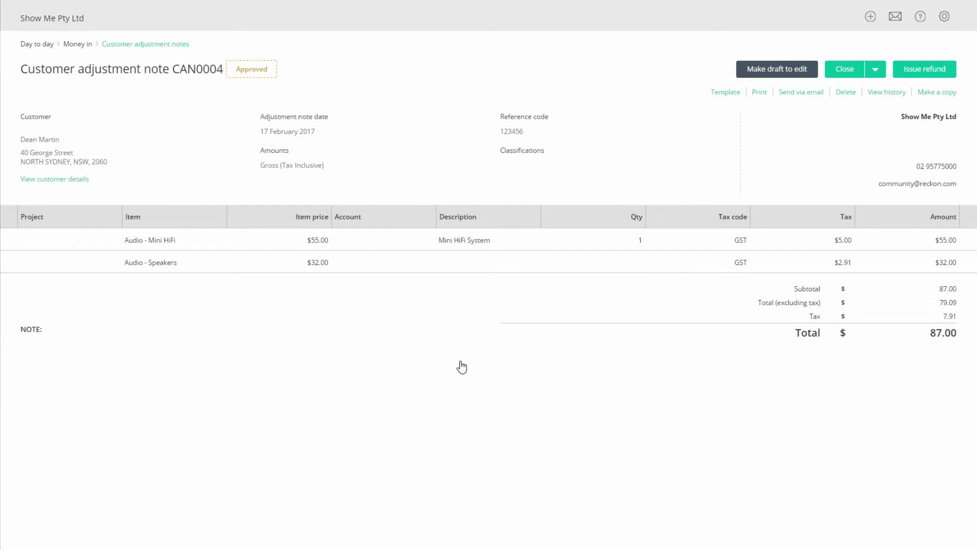
left_click(845, 69)
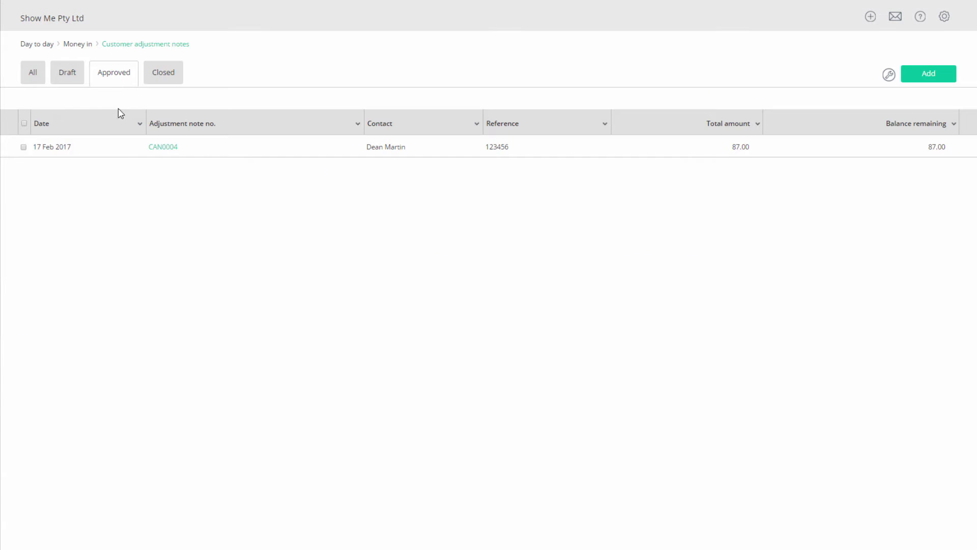
left_click(85, 148)
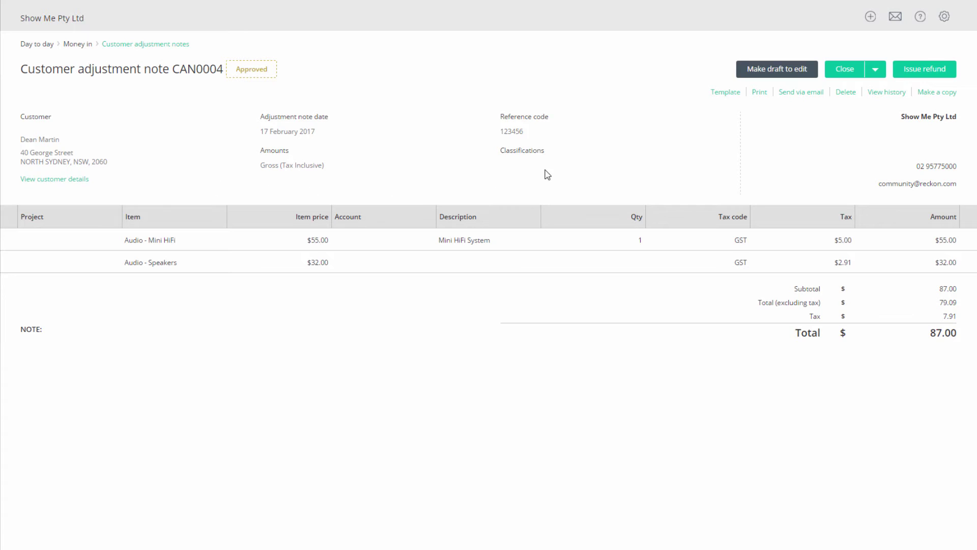
Receive payment on invoice INV0017 using the $87.00 credit from adjustment note CAN0004
left_click(934, 77)
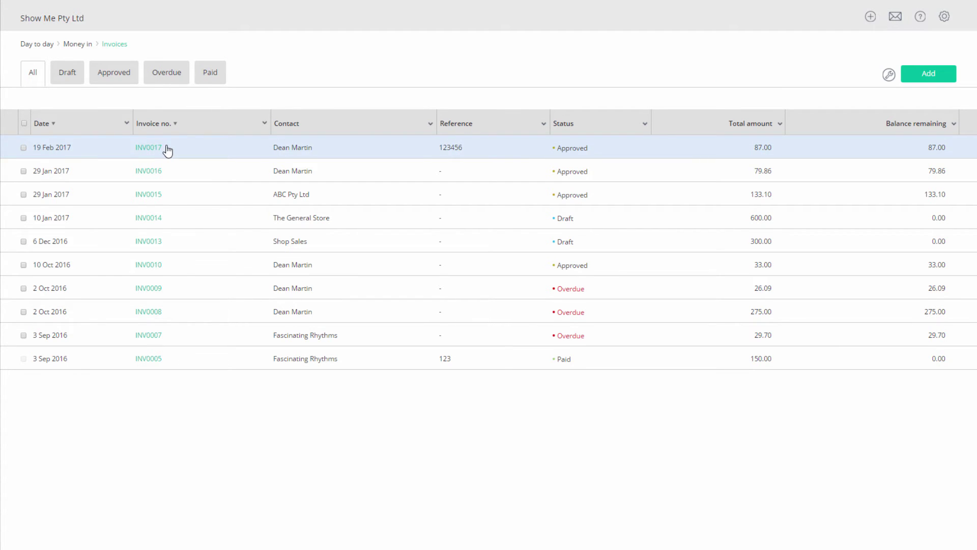
left_click(148, 147)
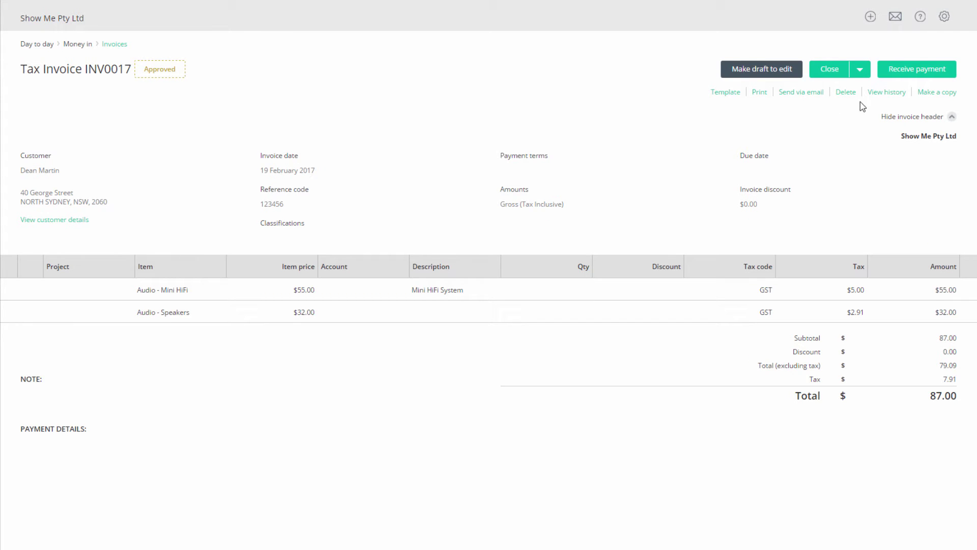
left_click(902, 72)
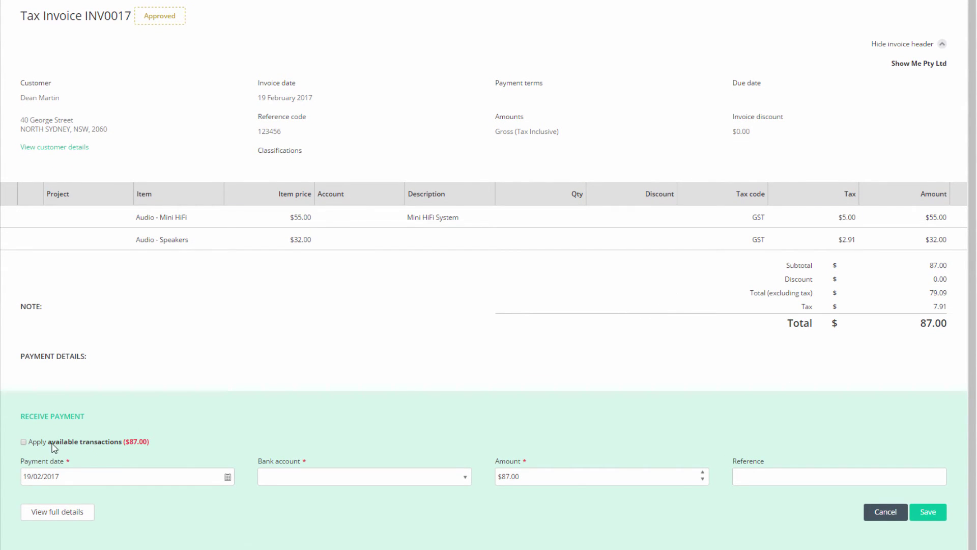
left_click(23, 442)
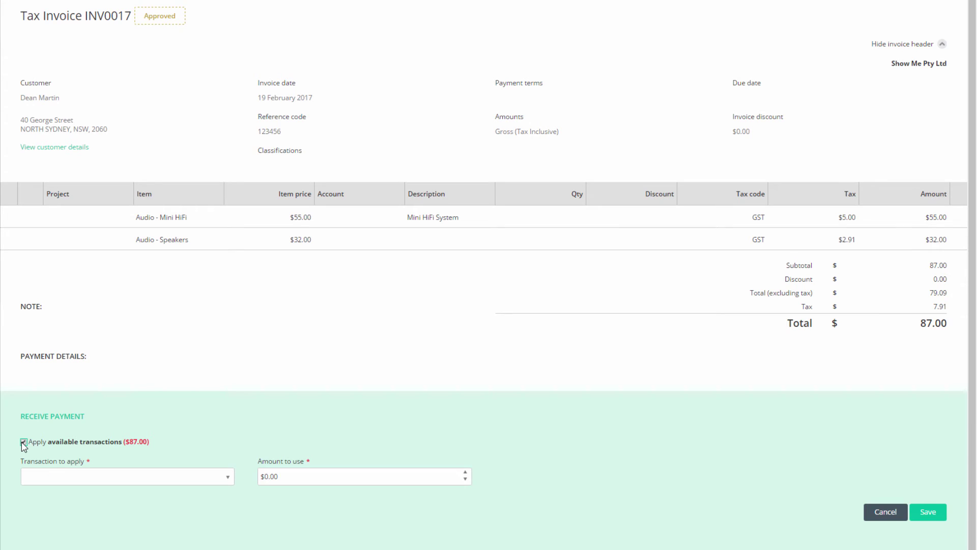
left_click(228, 479)
left_click(159, 497)
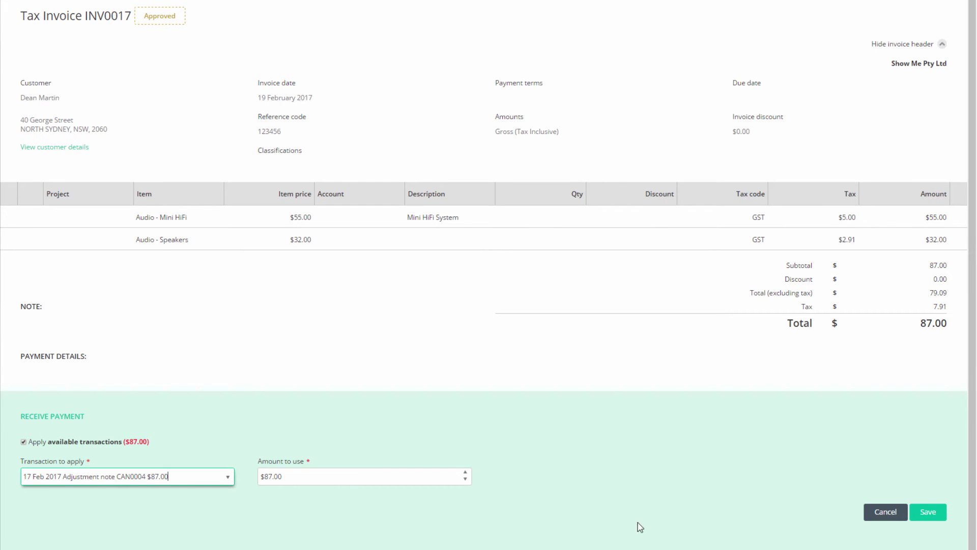
Save the payment so INV0017 shows Paid with 0.00 balance due
left_click(919, 515)
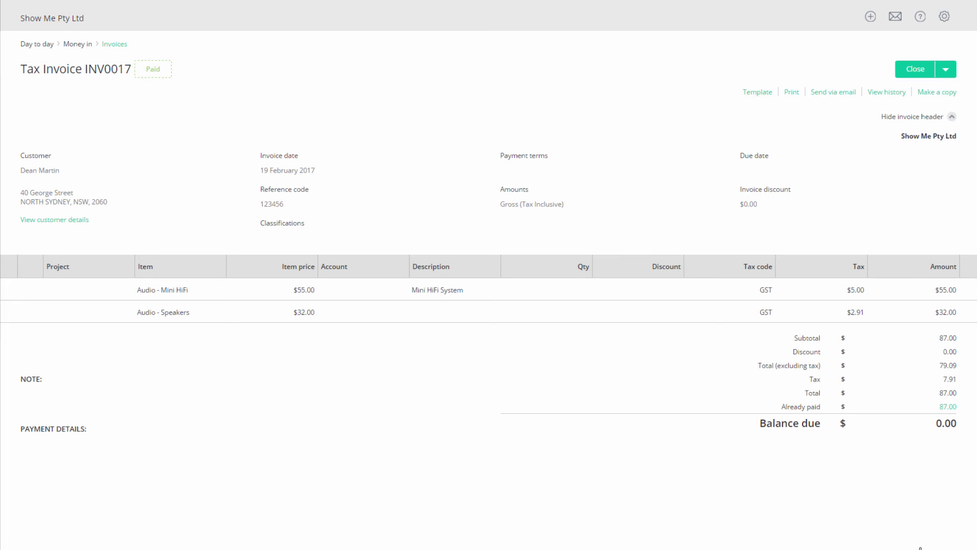